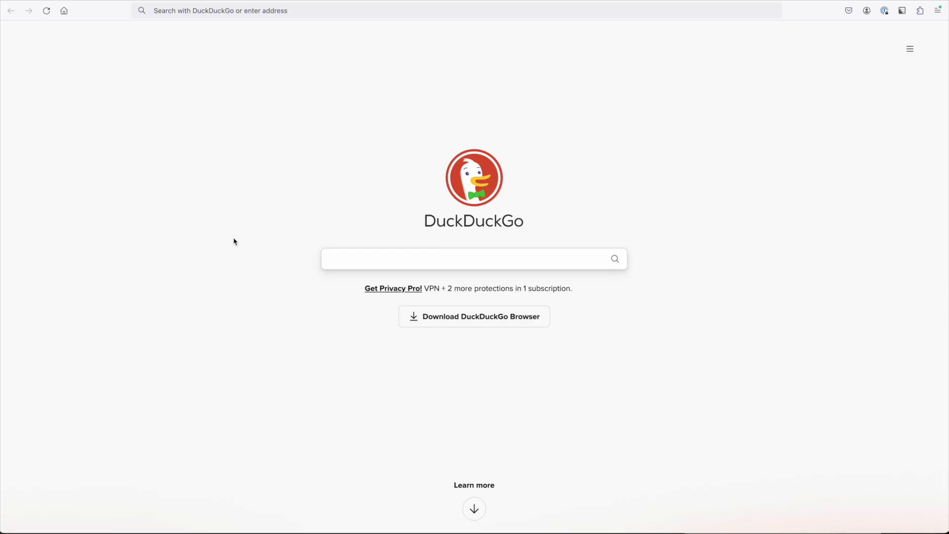
pyautogui.click(227, 11)
pyautogui.write('https://defenseorchestrator.com/provision')
pyautogui.press('Return')
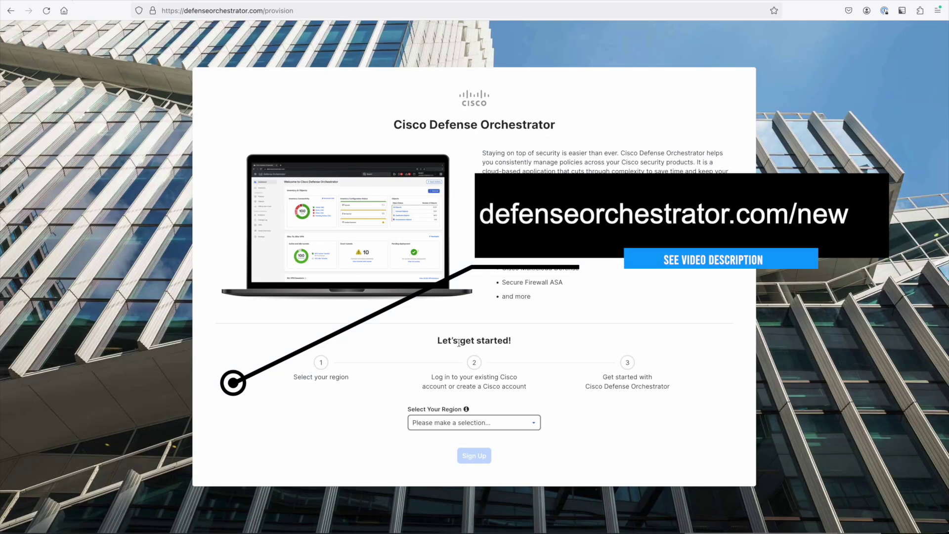
# Choose North America as the region and submit Sign Up to reach Security Cloud Sign On
pyautogui.click(535, 424)
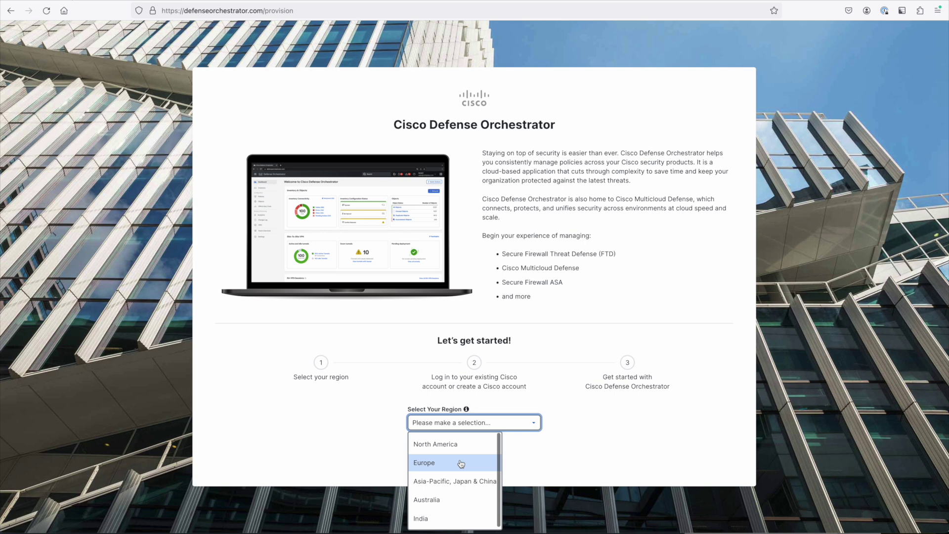
pyautogui.click(456, 448)
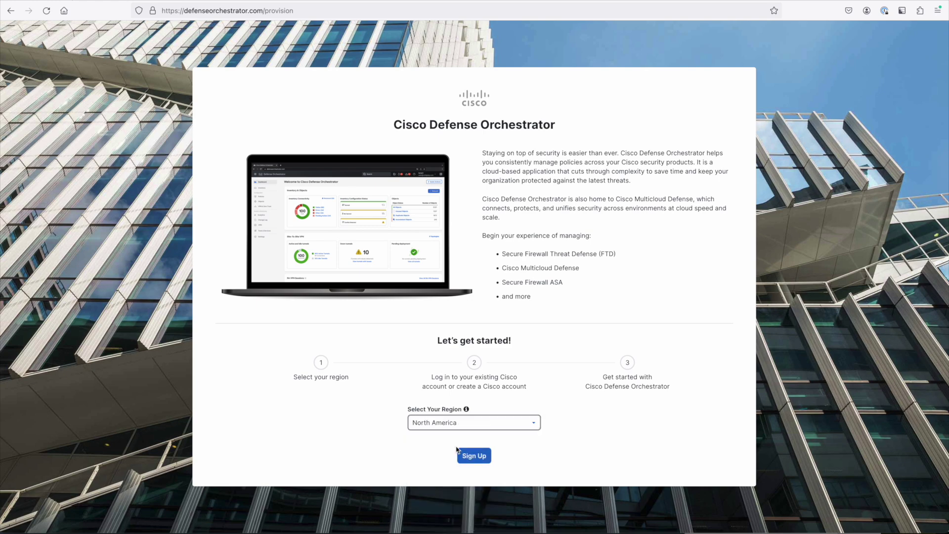
pyautogui.click(477, 461)
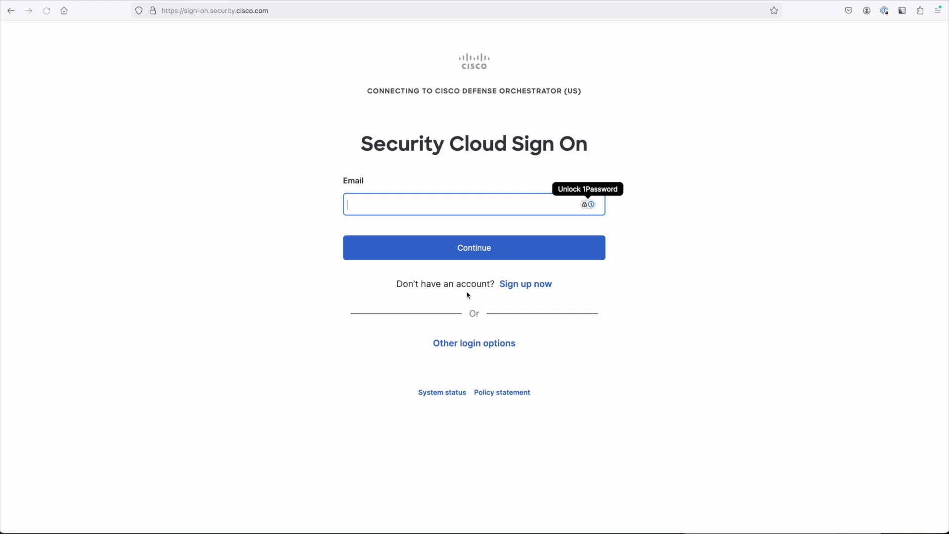
# Register a new Cisco account with email, names, United States, password and agreement accepted
pyautogui.click(514, 284)
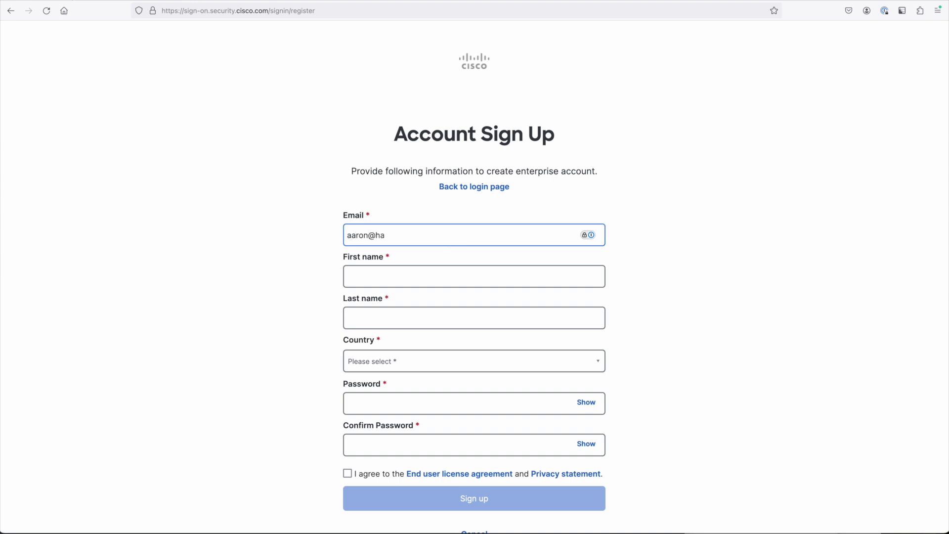
pyautogui.press('Tab')
pyautogui.write('Aaron')
pyautogui.press('Tab')
pyautogui.write('Hackney')
pyautogui.press('Tab')
pyautogui.write('united')
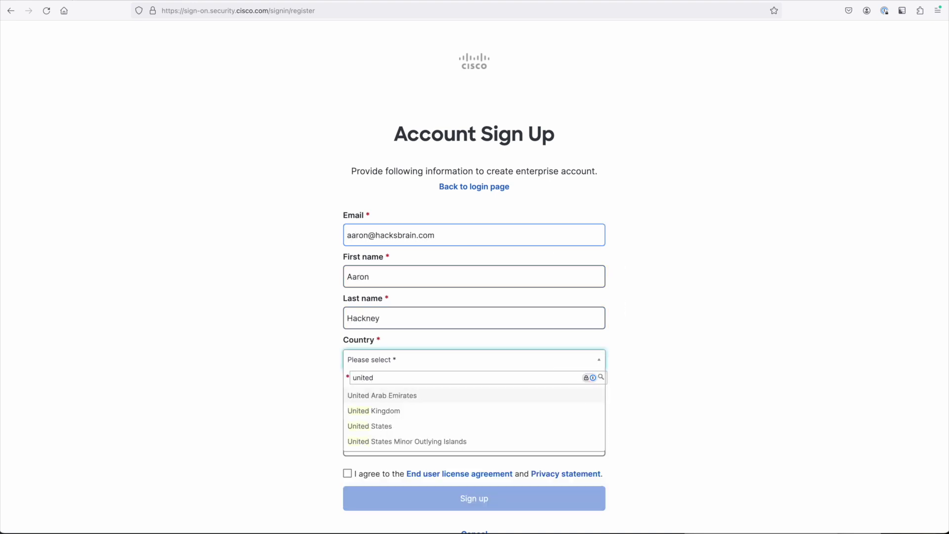
pyautogui.press('Return')
pyautogui.press('Tab')
pyautogui.write('**********')
pyautogui.press('Tab')
pyautogui.write('***********')
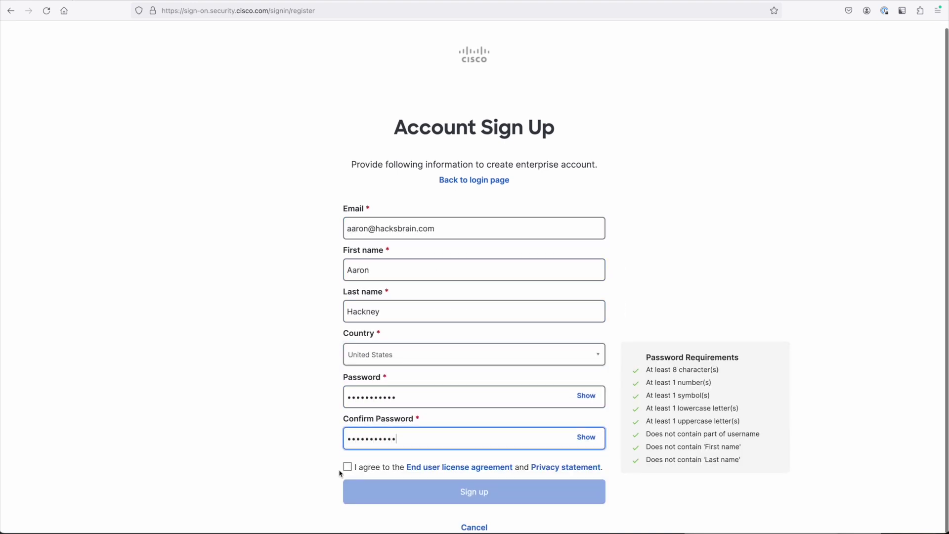
pyautogui.click(348, 473)
pyautogui.click(474, 492)
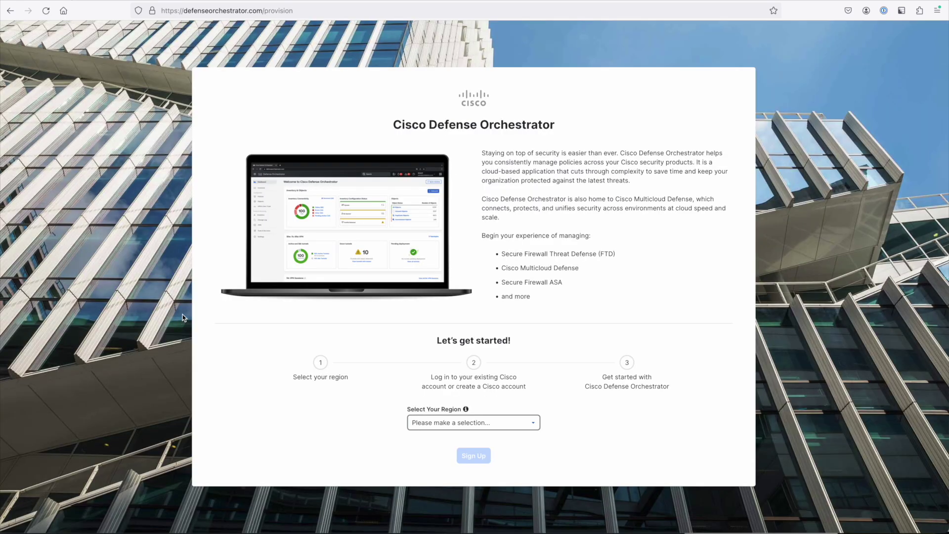
# Re-choose North America and continue sign-up to the tenant naming page
pyautogui.click(463, 424)
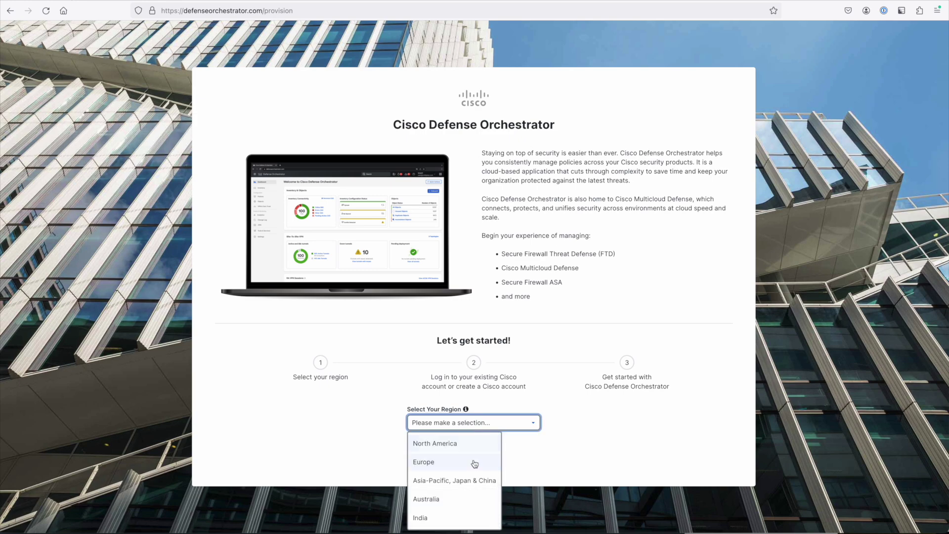
pyautogui.click(445, 443)
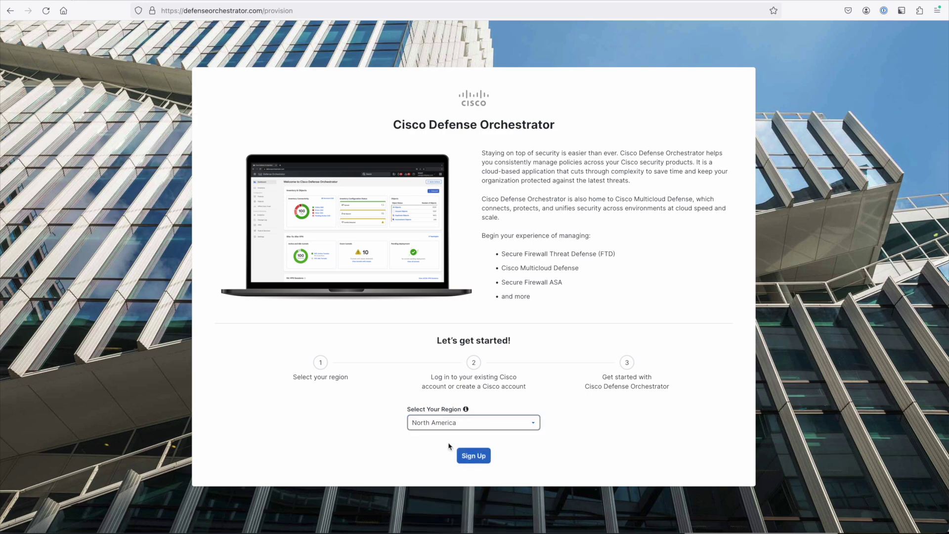
pyautogui.click(475, 457)
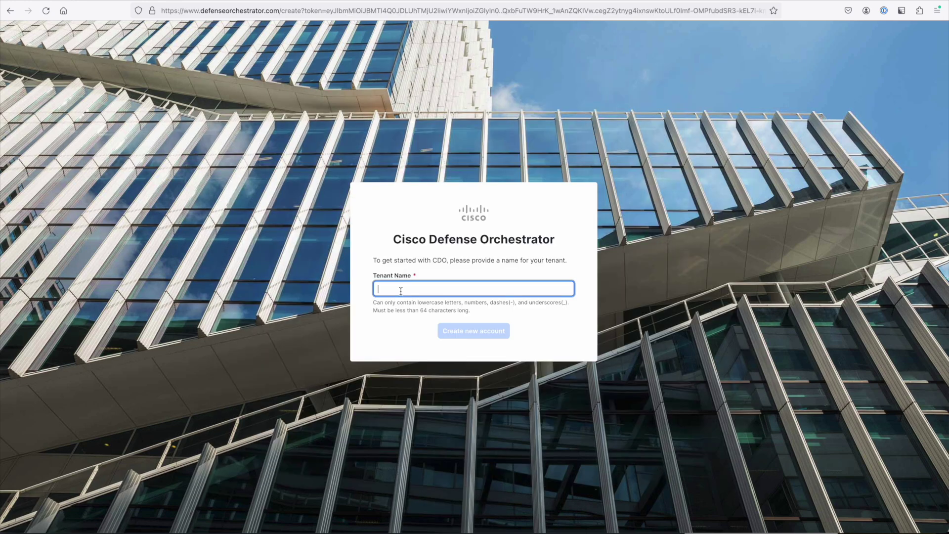
pyautogui.write('ahackney')
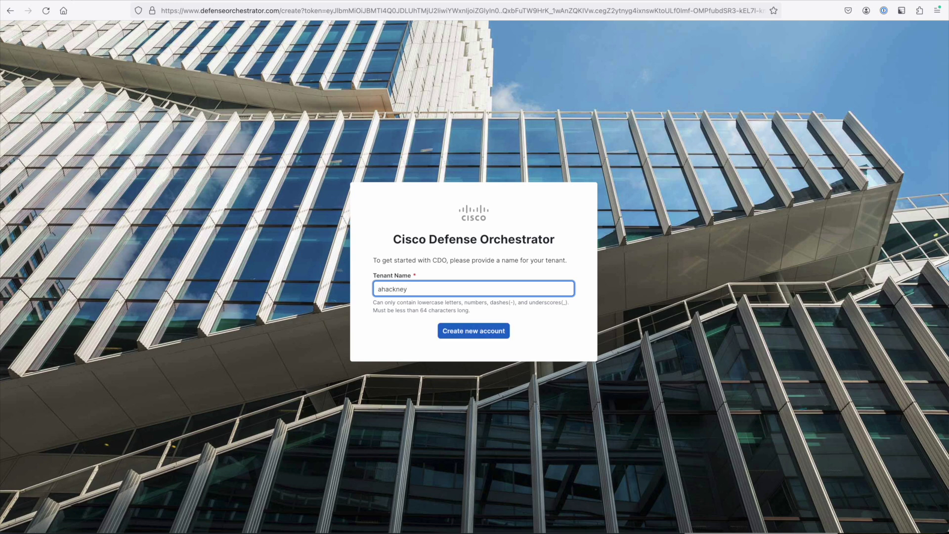
pyautogui.write('-video')
# Create the tenant 'ahackney-video', landing on the dashboard with the End User Agreement
pyautogui.click(474, 331)
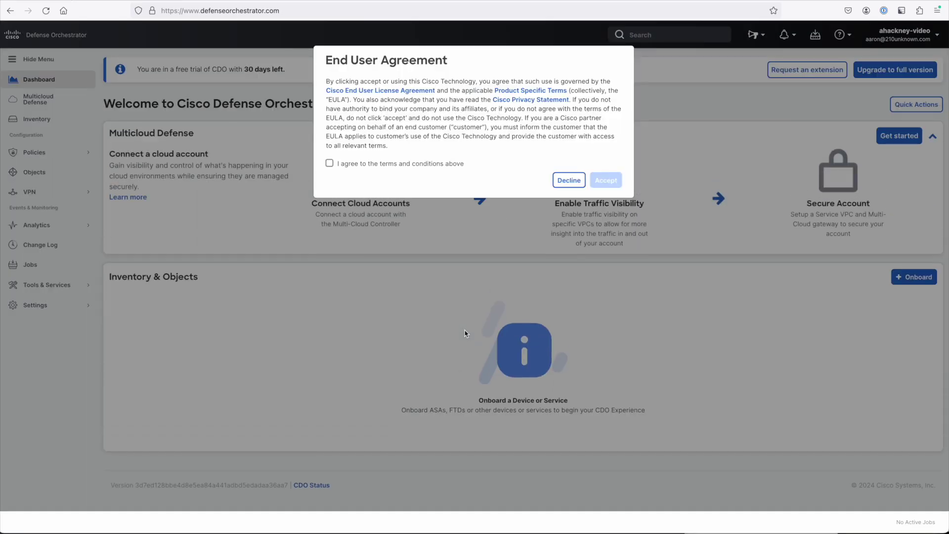
# Agree to the terms and accept the End User Agreement
pyautogui.click(329, 163)
pyautogui.click(606, 180)
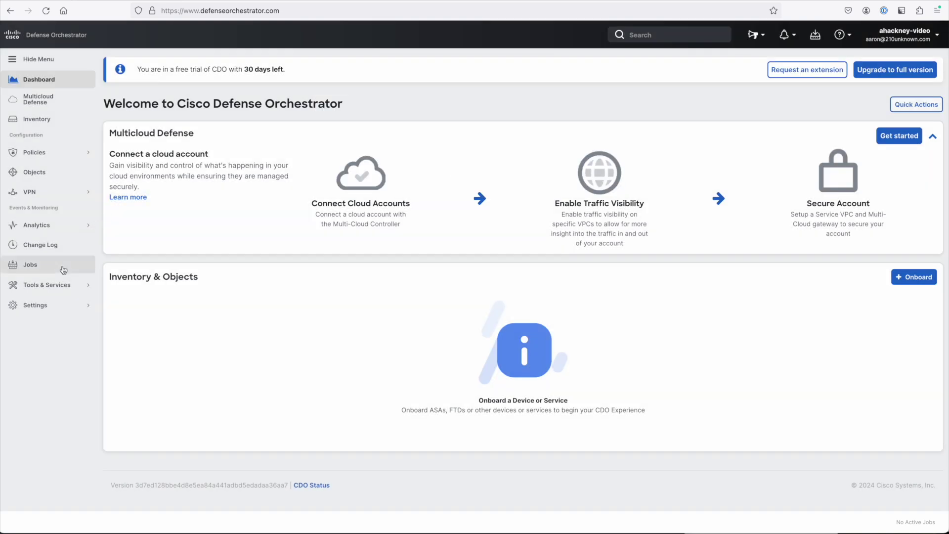
# Review the tenant name, Tenant ID and SSE Tenant ID in General Settings, then return to the dashboard
pyautogui.click(46, 306)
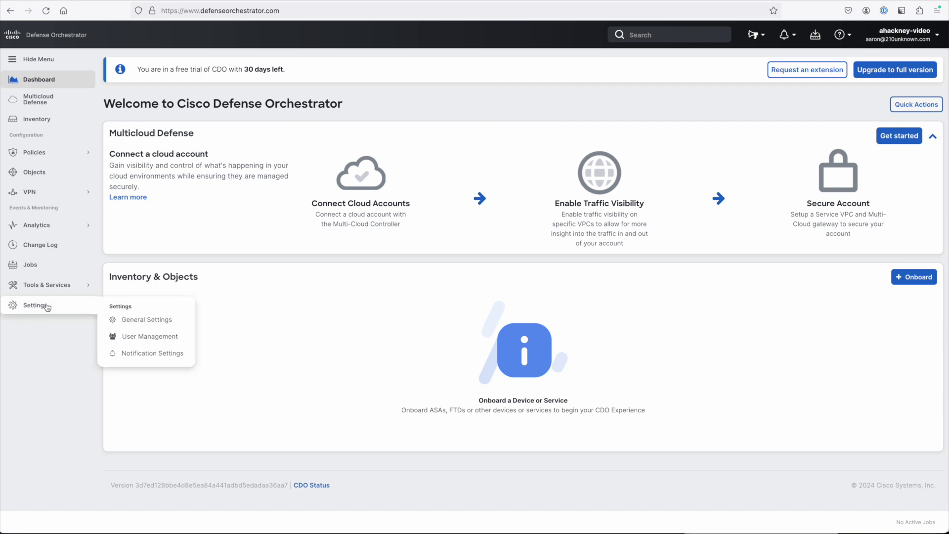
pyautogui.click(141, 319)
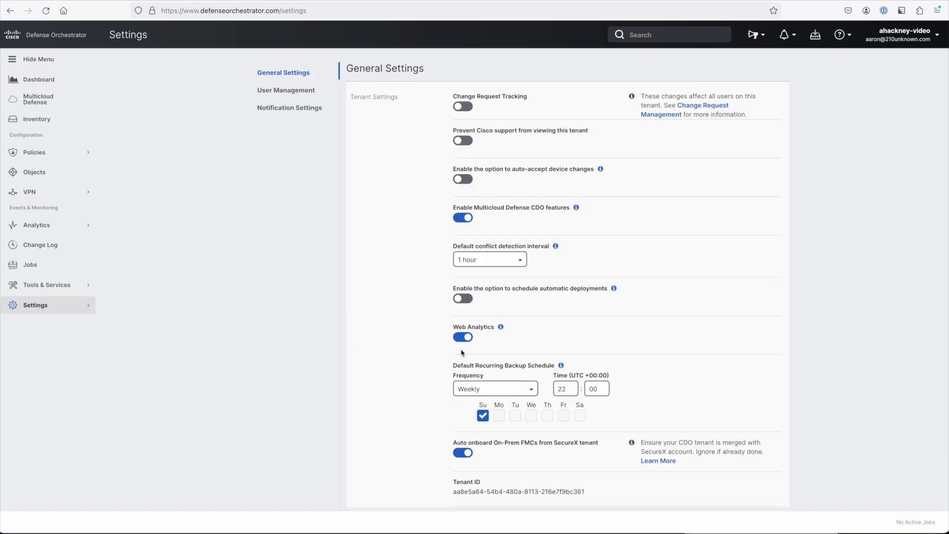
pyautogui.scroll(-3, 464, 355)
pyautogui.scroll(-3, 463, 355)
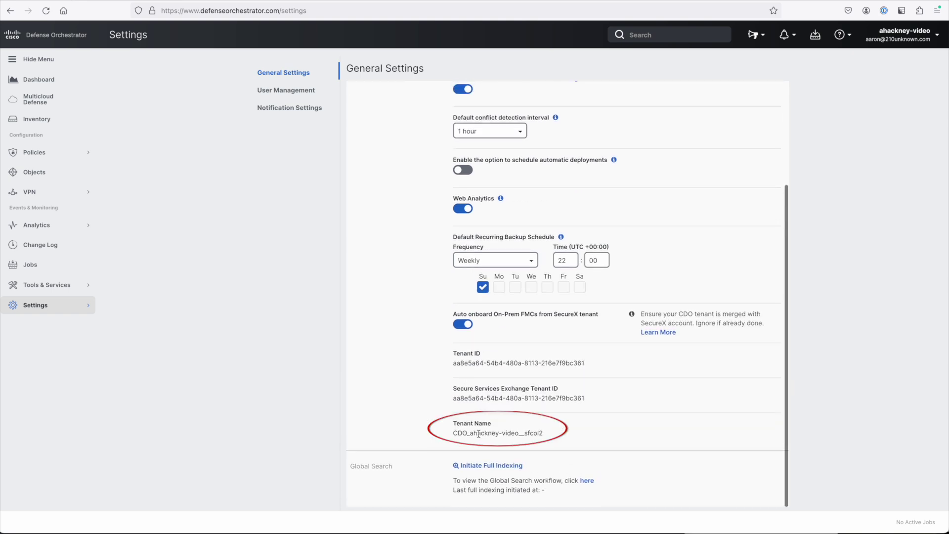
pyautogui.doubleClick(467, 434)
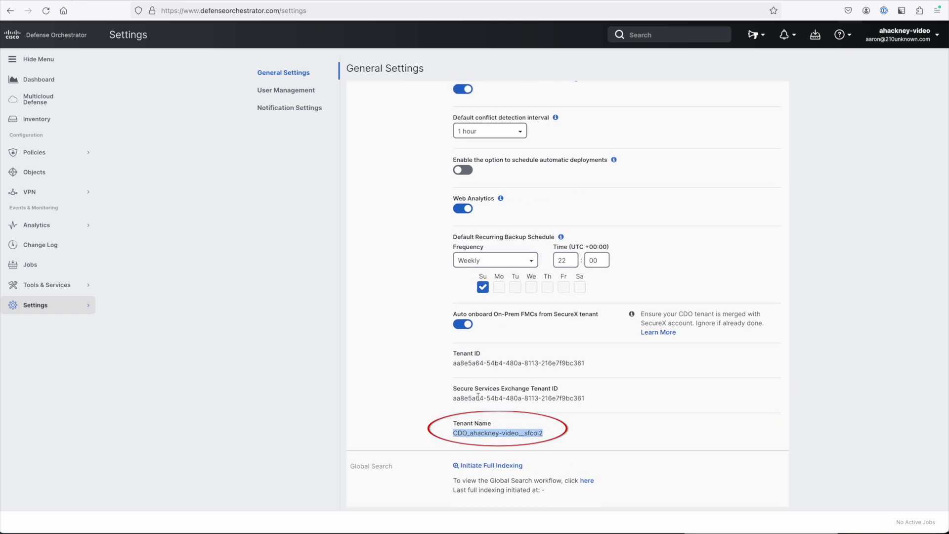
pyautogui.tripleClick(478, 398)
pyautogui.tripleClick(480, 363)
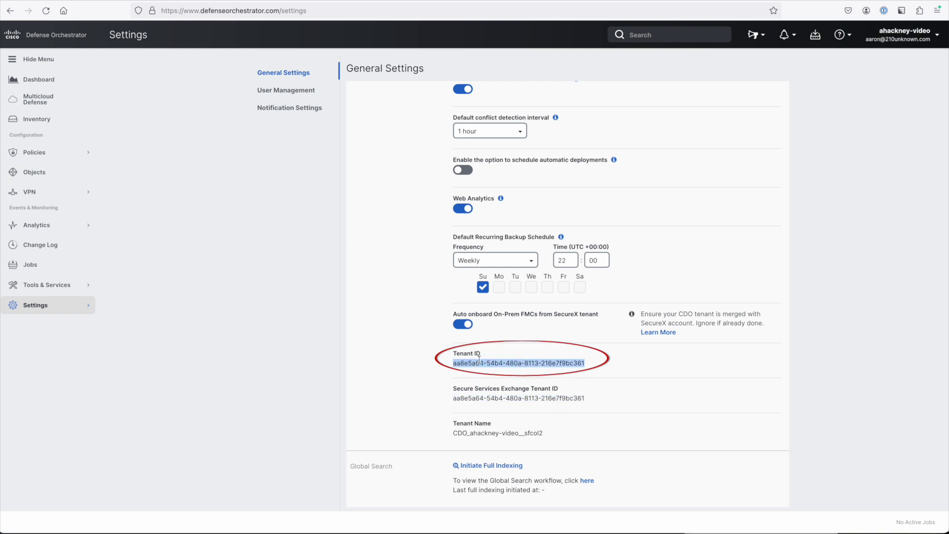
pyautogui.click(396, 381)
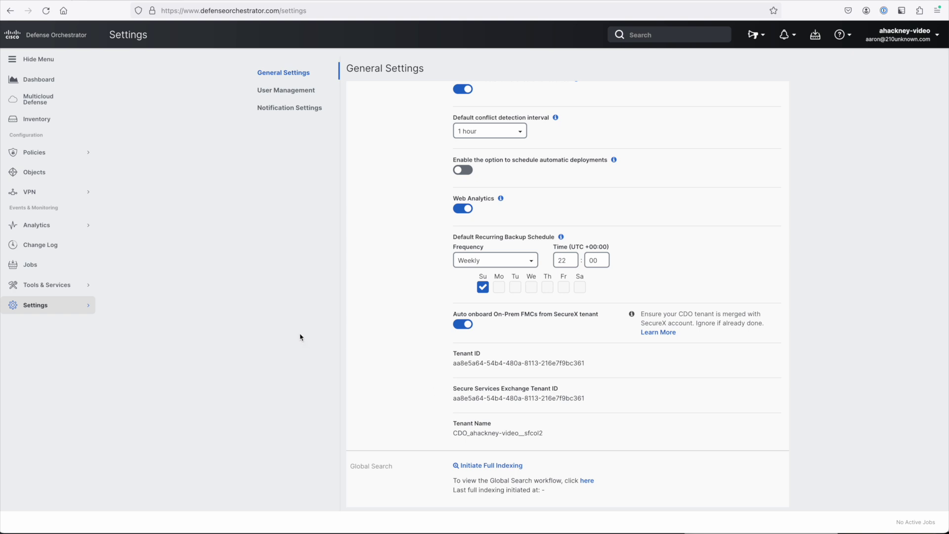
pyautogui.click(39, 79)
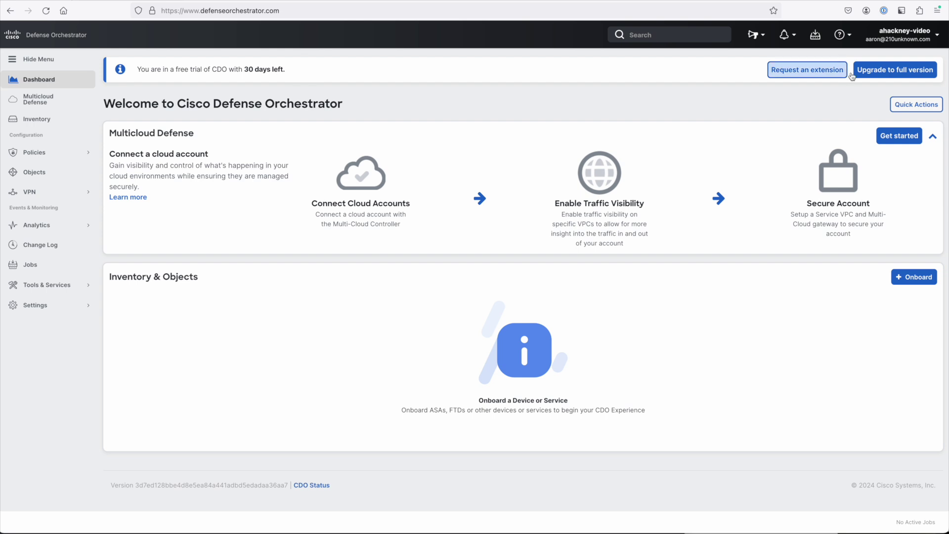
pyautogui.click(879, 70)
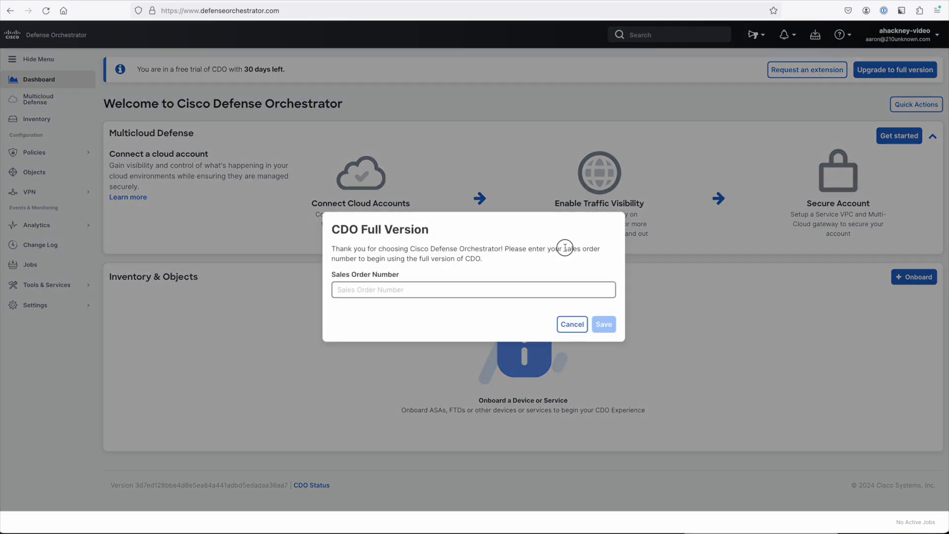
pyautogui.moveTo(565, 249)
pyautogui.mouseDown()
pyautogui.moveTo(349, 258)
pyautogui.moveTo(359, 259)
pyautogui.mouseUp()
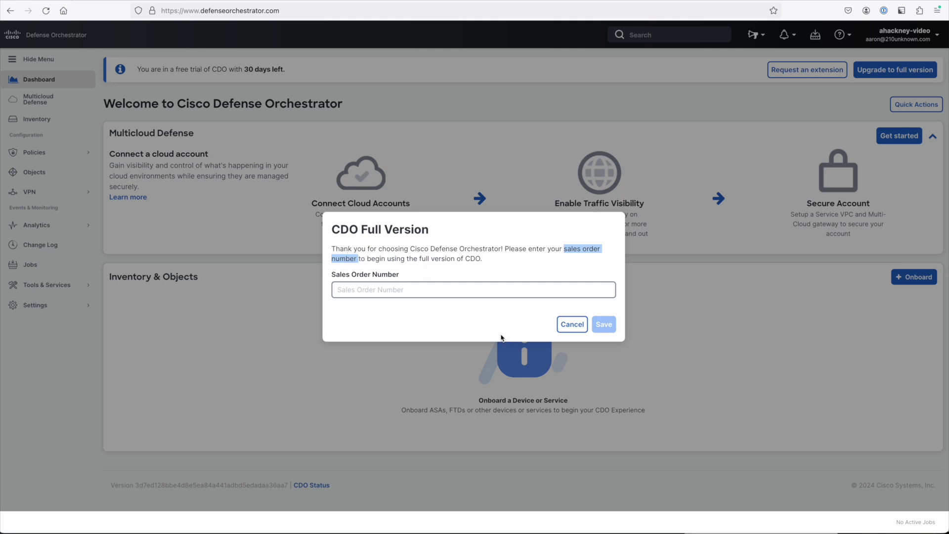
pyautogui.click(571, 324)
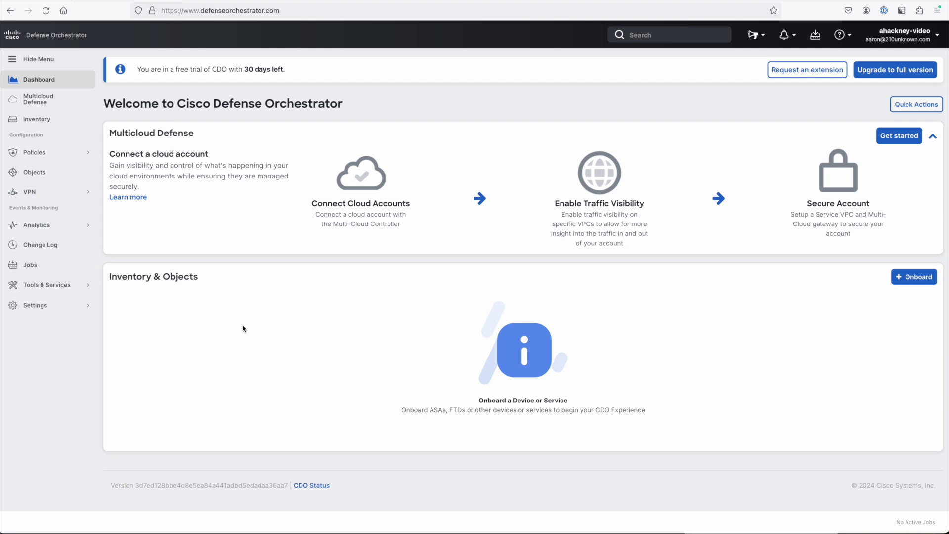
# Go to User Management in Settings and start granting a new user access
pyautogui.click(56, 305)
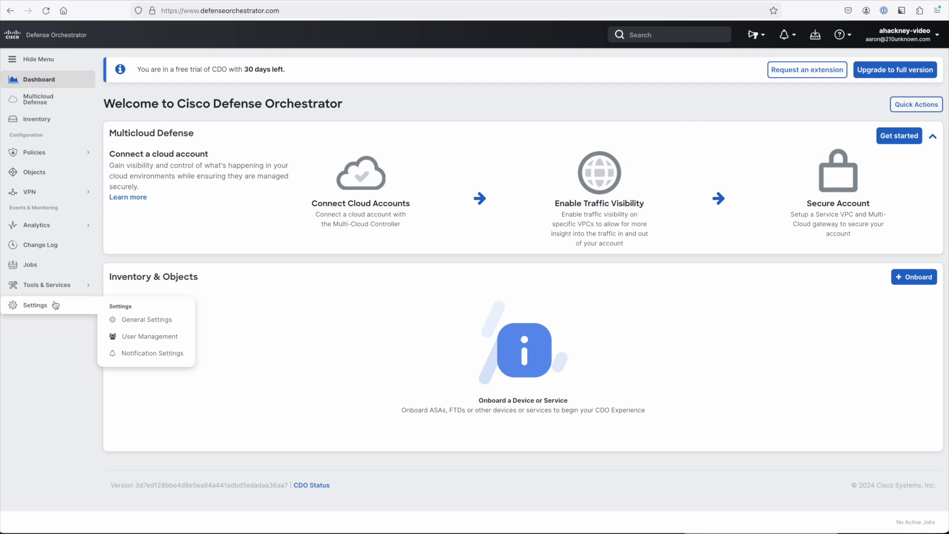
pyautogui.click(156, 337)
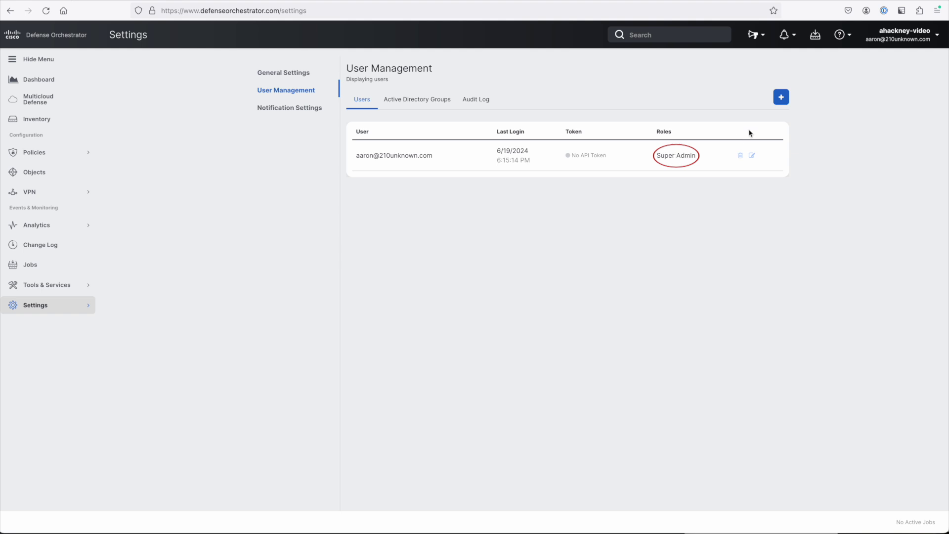
pyautogui.click(780, 98)
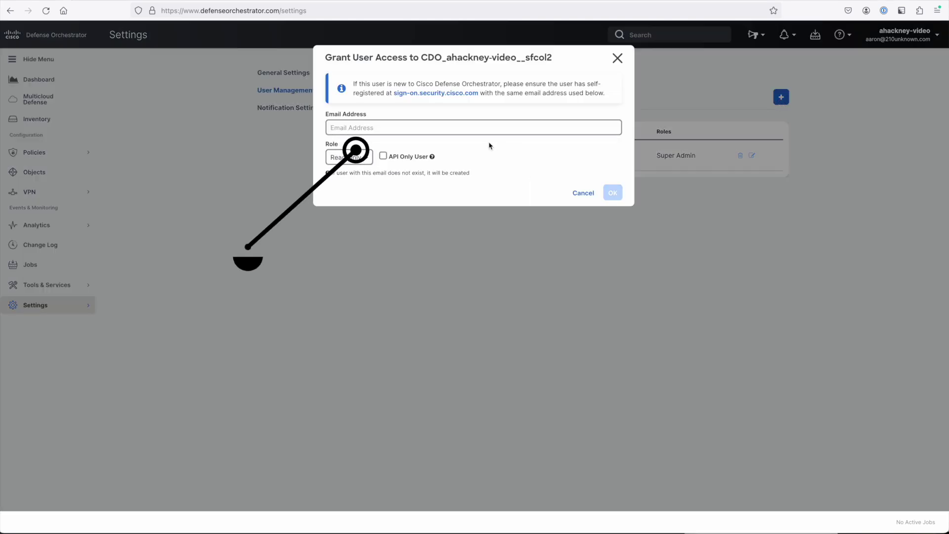
# Grant the new user's email address access with the Admin role
pyautogui.click(348, 157)
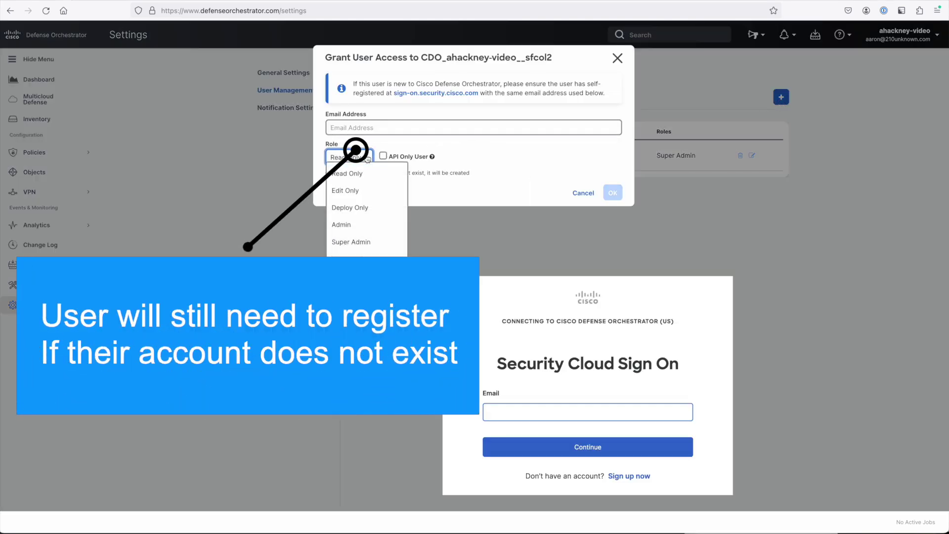
pyautogui.click(362, 226)
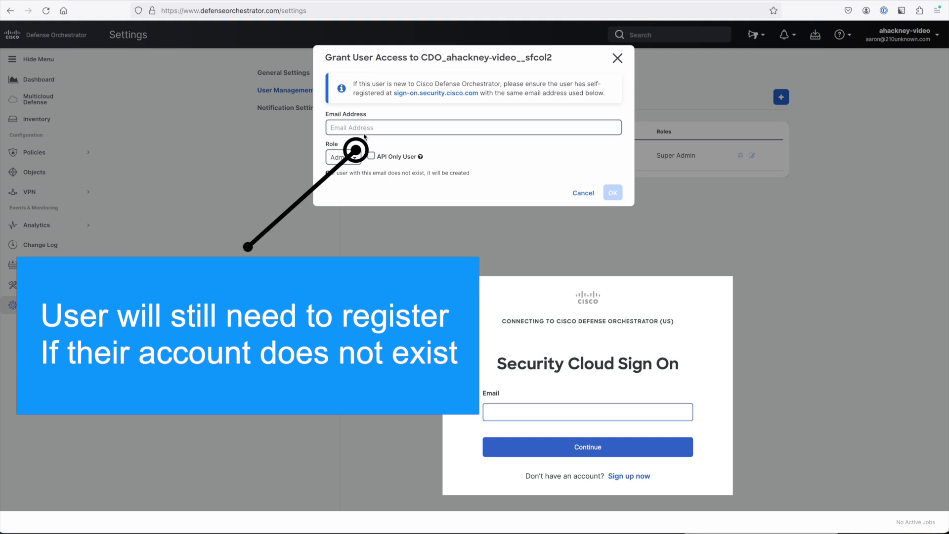
pyautogui.click(474, 128)
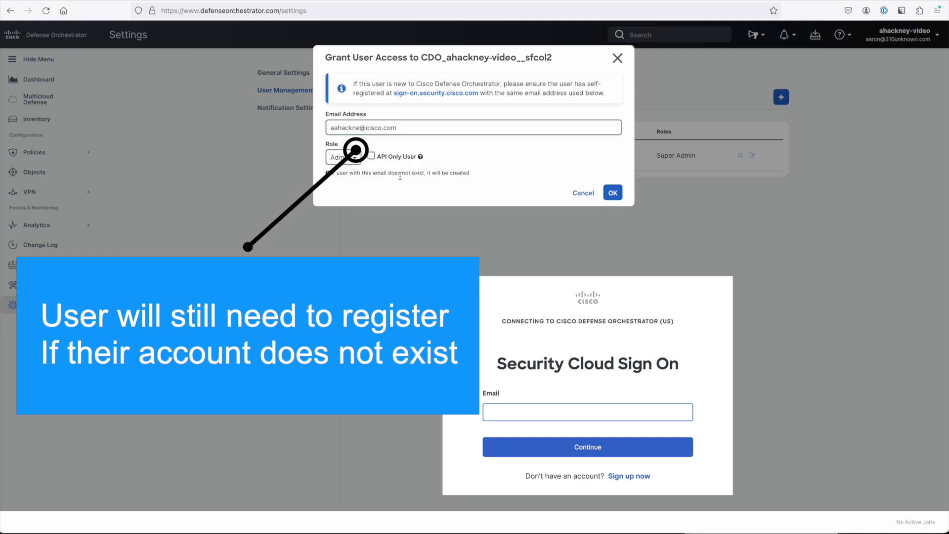
pyautogui.click(612, 193)
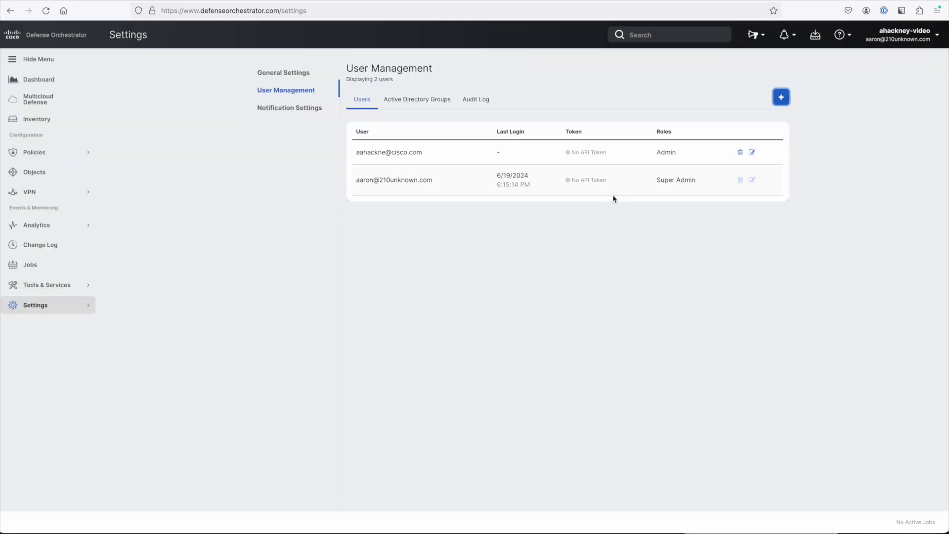
# Add an API Only user named myapi-user with the Read Only role
pyautogui.click(781, 97)
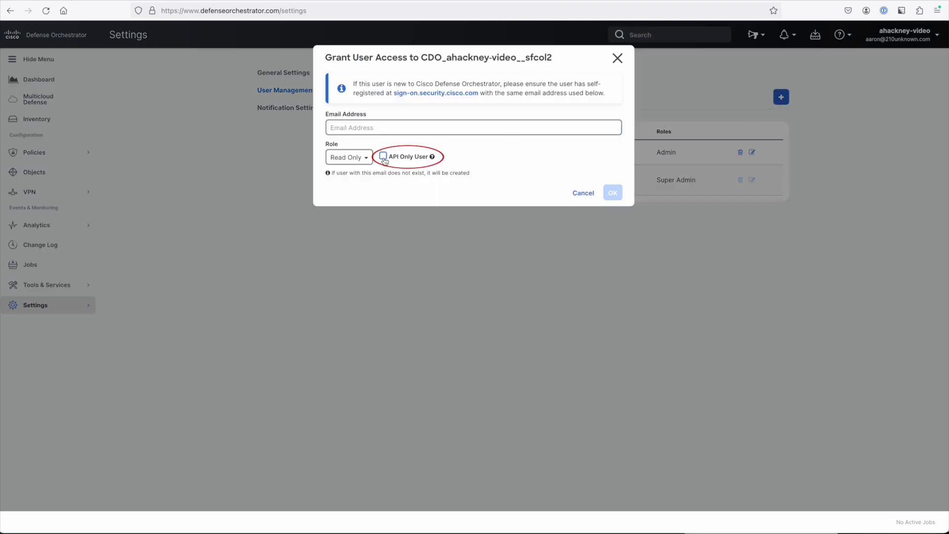
pyautogui.click(384, 156)
pyautogui.click(360, 128)
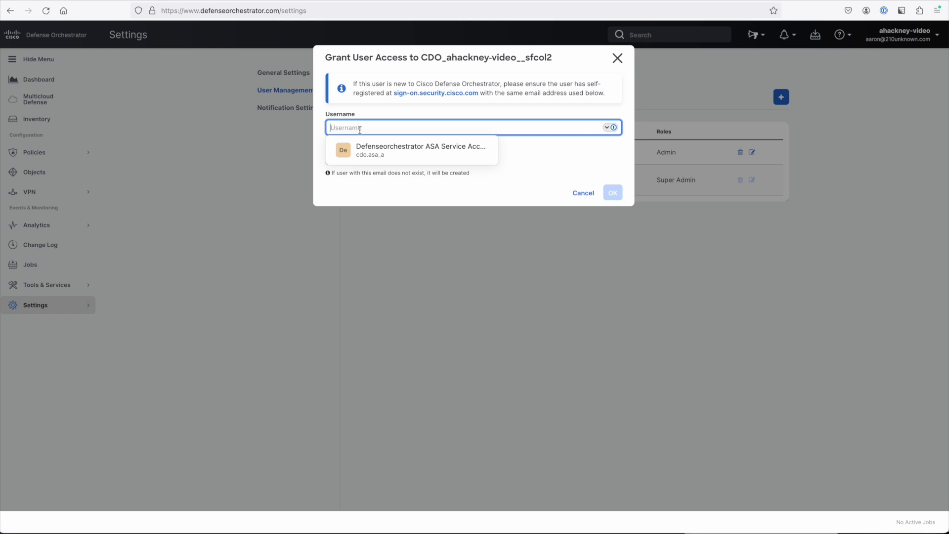
pyautogui.write('myapi')
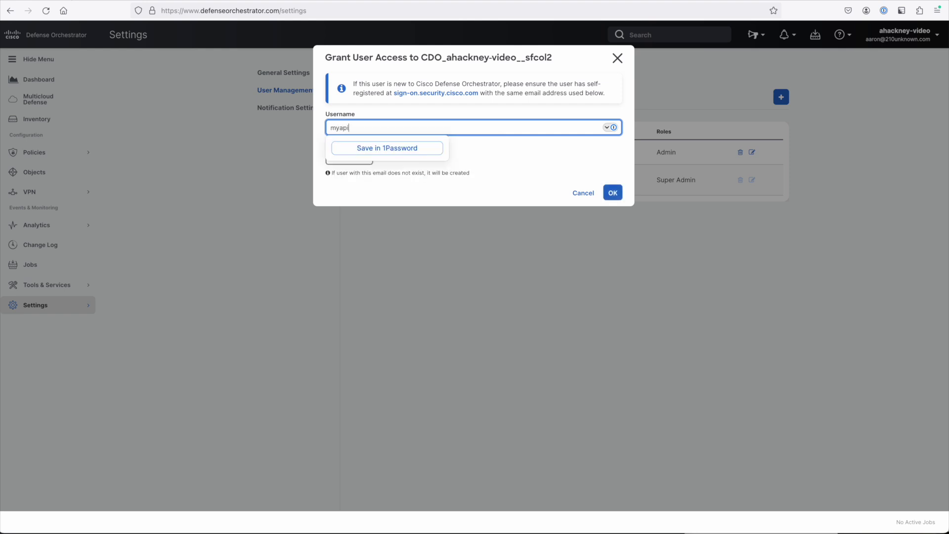
pyautogui.write('-user')
pyautogui.click(472, 189)
pyautogui.click(614, 193)
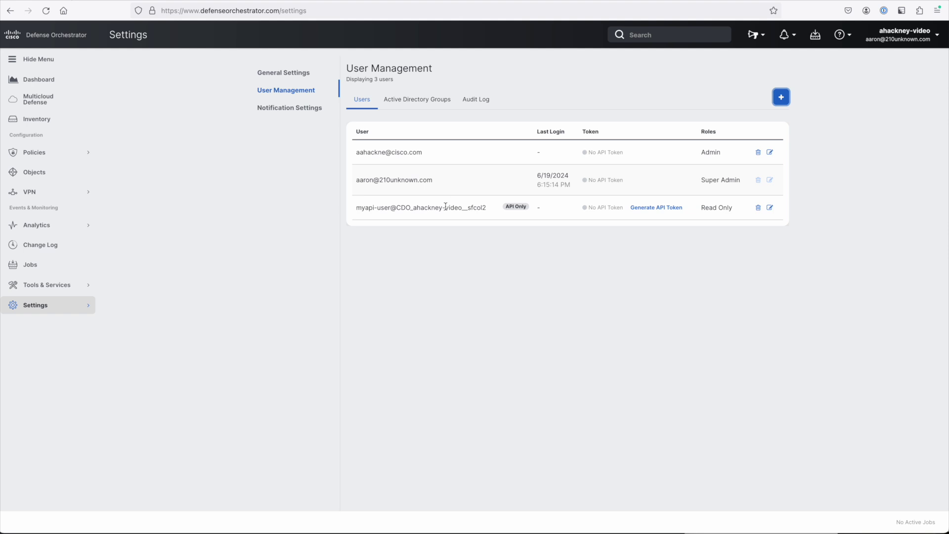
# Generate and copy an API token for myapi-user, then confirm
pyautogui.click(647, 211)
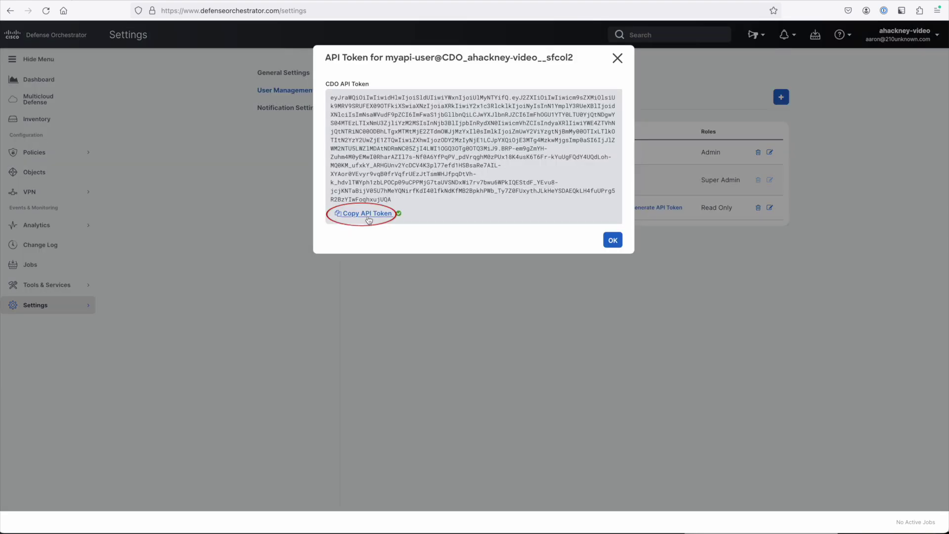
pyautogui.click(613, 240)
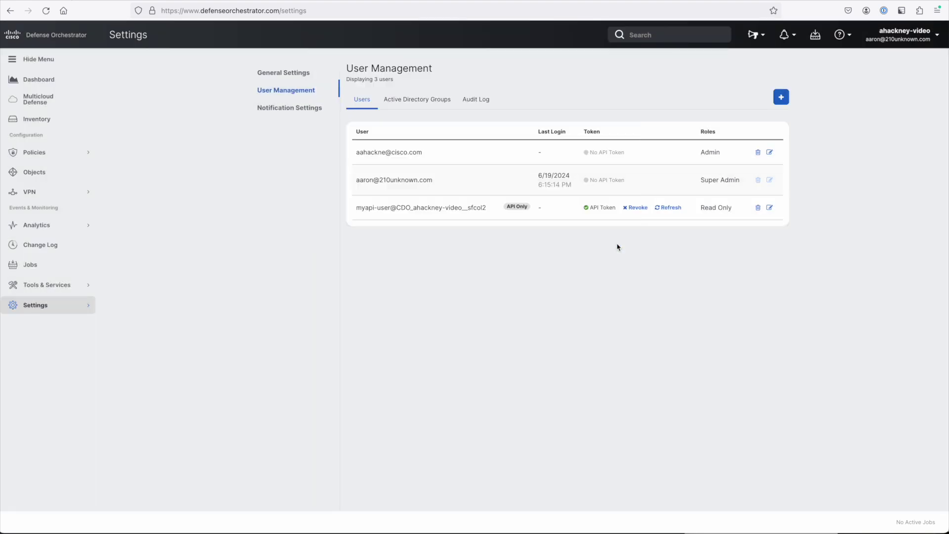